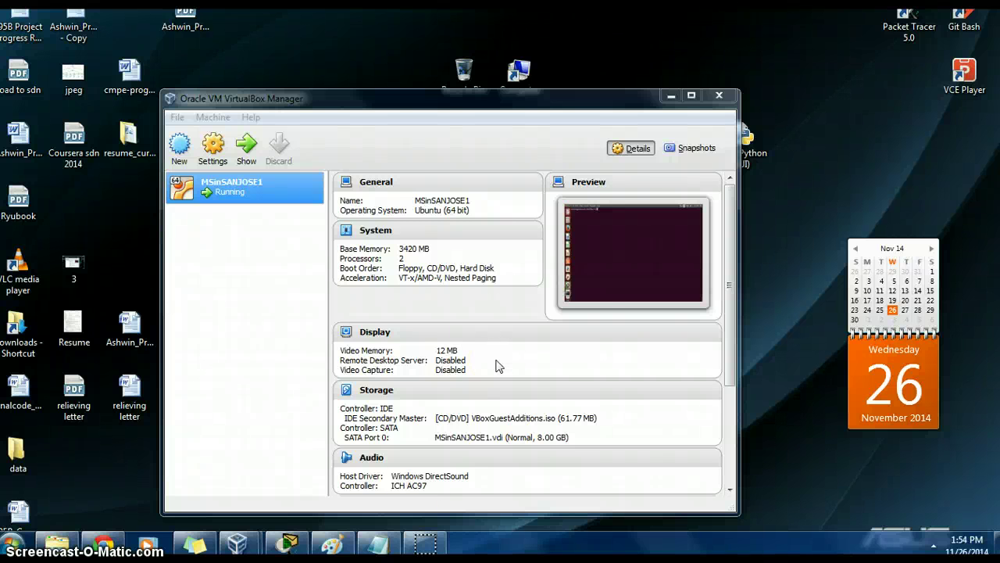
Bring up the VirtualBox taskbar preview of the running MSinSANJOSE1 Ubuntu VM
{"action": "mouse_move", "coordinate": [378, 543]}
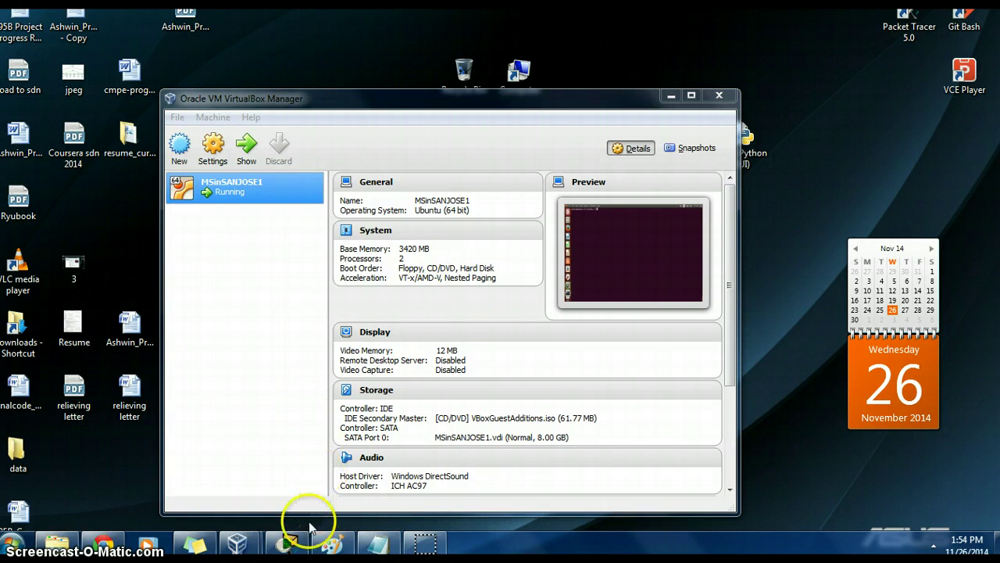
Switch to the MSinSANJOSE1 VM and run 'sudo mn -h' to list Mininet's options
{"action": "mouse_move", "coordinate": [252, 542]}
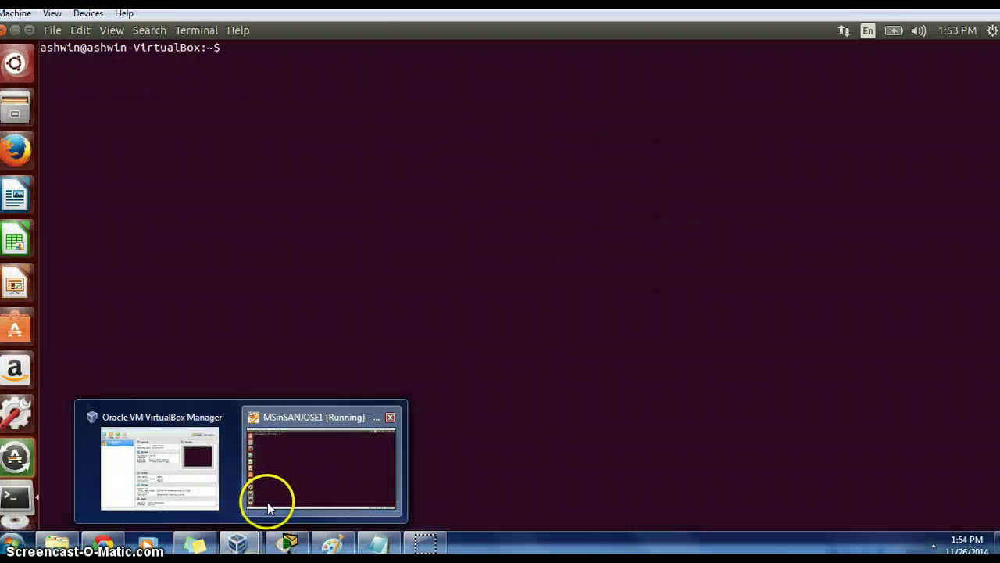
{"action": "left_click", "coordinate": [268, 501]}
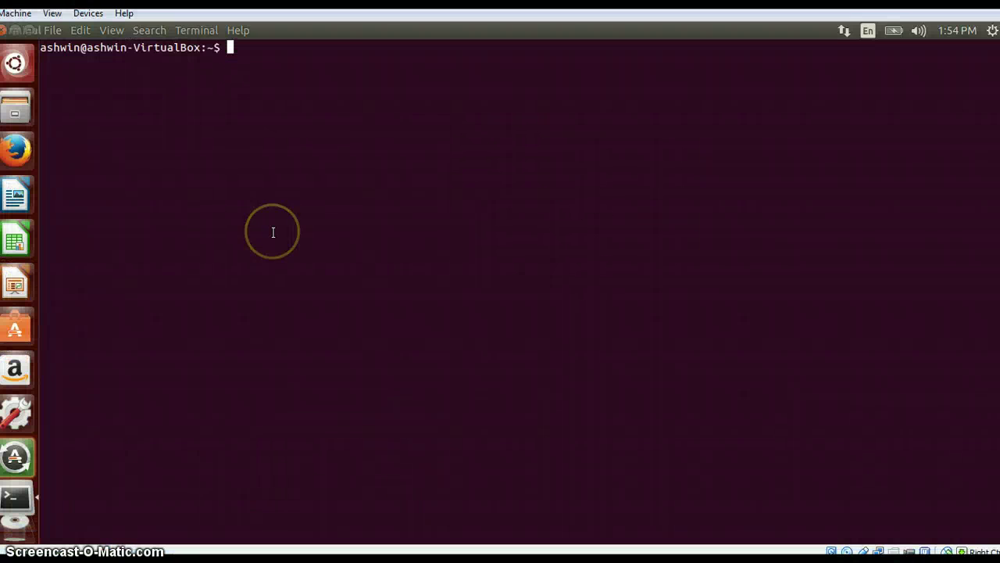
{"action": "type", "text": "sudo "}
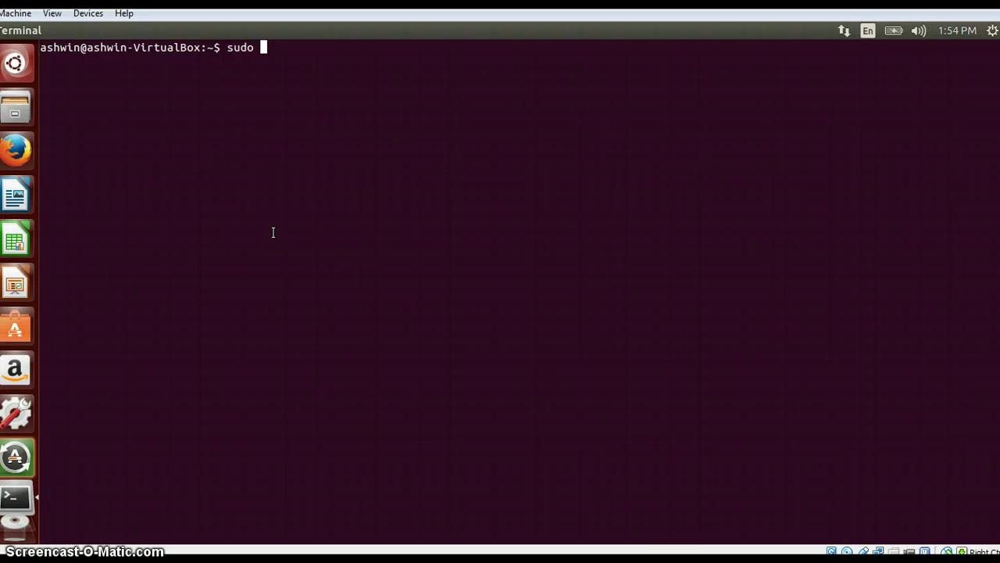
{"action": "type", "text": "mn -h"}
{"action": "key", "text": "Return"}
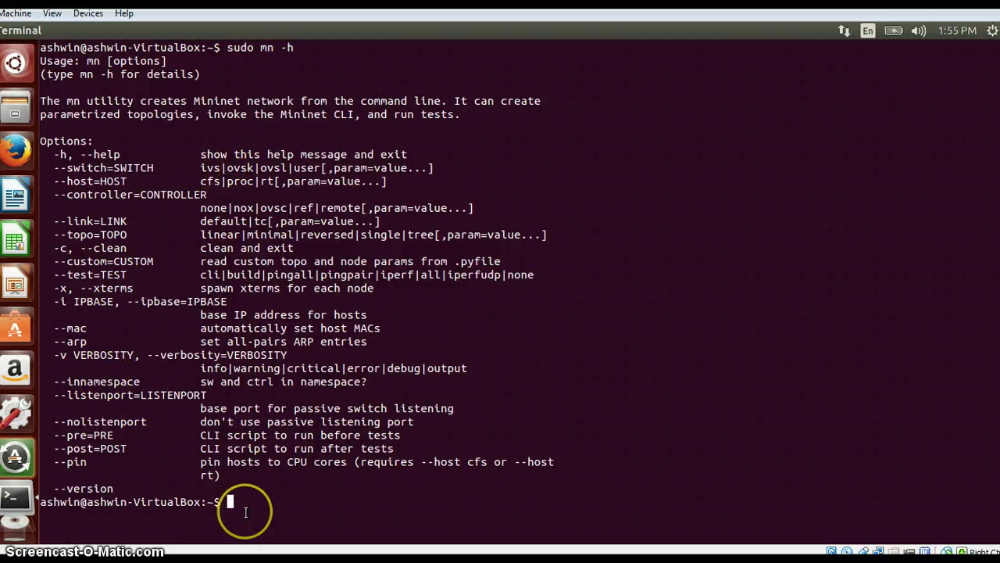
Enter 'sudo mn --switch ivs' at the prompt, fixing the typo, without running it
{"action": "type", "text": "sudo mn --swit"}
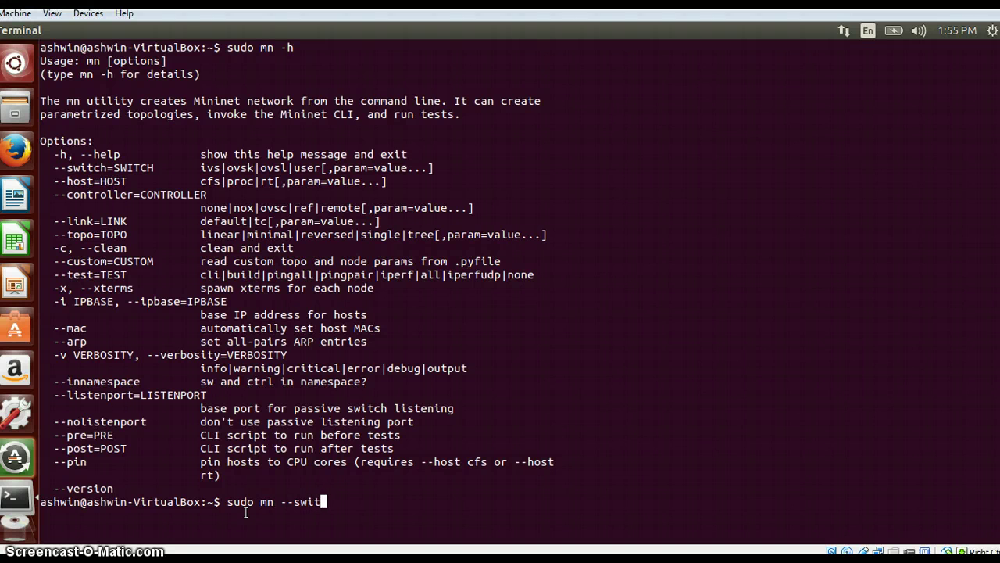
{"action": "type", "text": "ch o"}
{"action": "key", "text": "BackSpace"}
{"action": "type", "text": "ivs"}
Highlight the --custom help line, then trim the pending command back to 'sudo mn --'
{"action": "triple_click", "coordinate": [91, 261]}
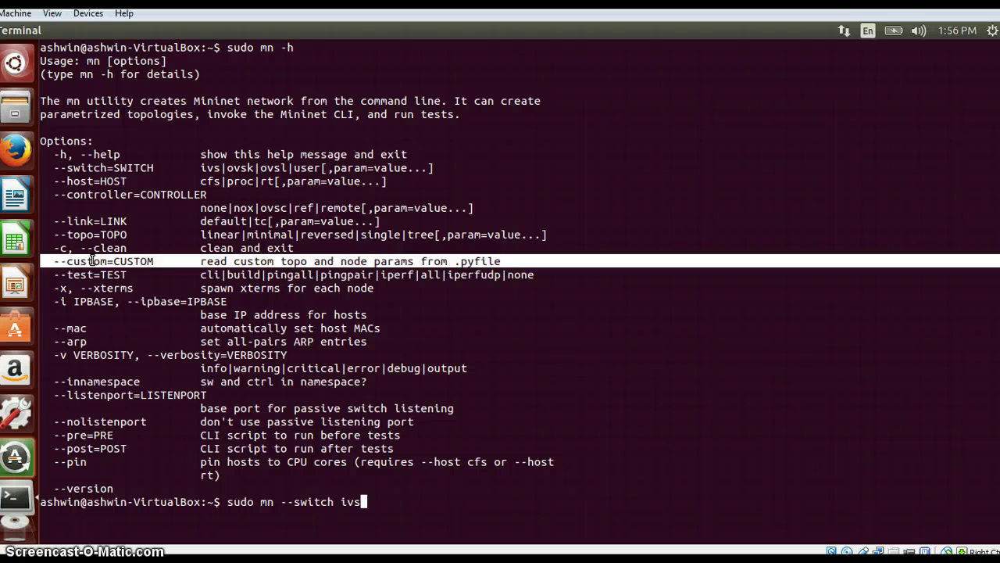
{"action": "left_click", "coordinate": [92, 261]}
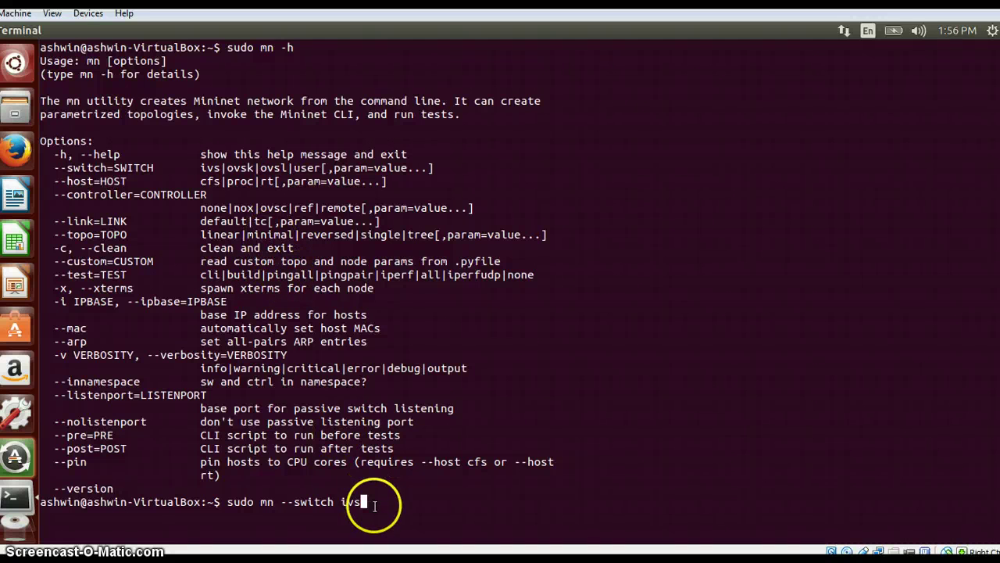
{"action": "key", "text": "BackSpace"}
{"action": "key", "text": "BackSpace"}
{"action": "key", "text": "BackSpace"}
{"action": "key", "text": "BackSpace"}
{"action": "key", "text": "BackSpace"}
{"action": "key", "text": "BackSpace"}
{"action": "key", "text": "BackSpace"}
{"action": "key", "text": "BackSpace"}
{"action": "key", "text": "BackSpace"}
{"action": "key", "text": "BackSpace"}
{"action": "key", "text": "BackSpace"}
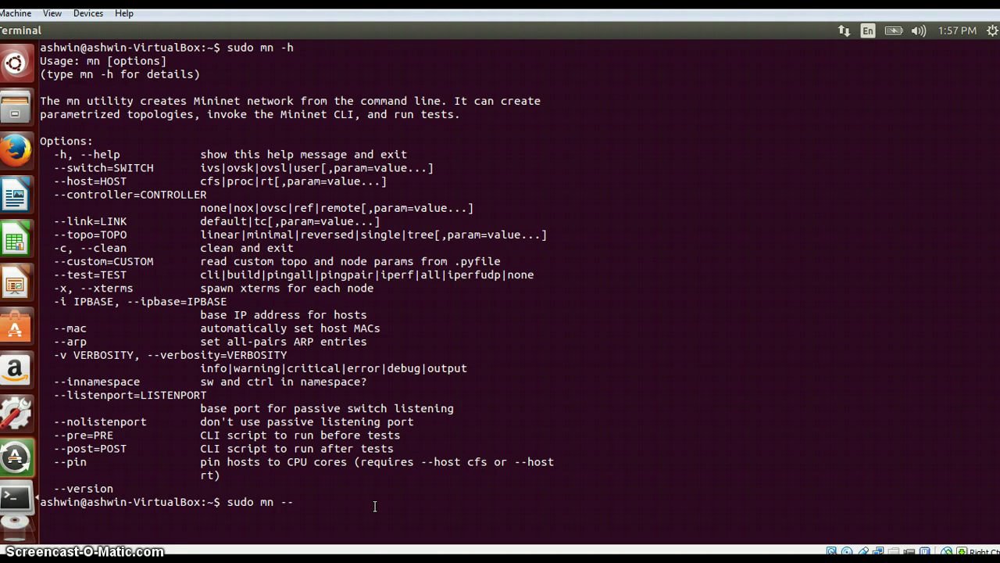
Complete and run 'sudo mn --test pingall', getting 0% dropped (2/2 received)
{"action": "type", "text": "test pingall"}
{"action": "left_click", "coordinate": [375, 501]}
{"action": "key", "text": "Return"}
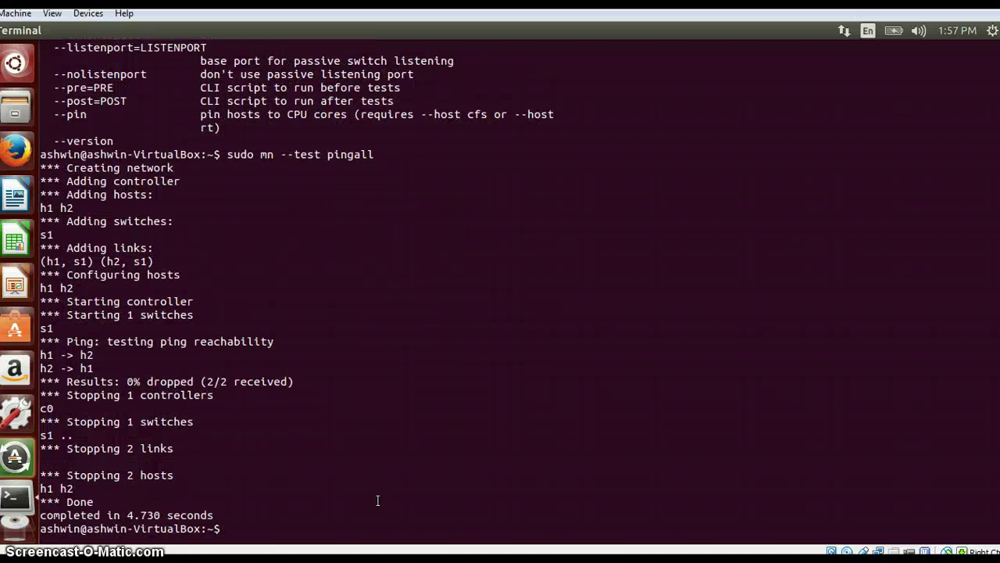
{"action": "left_click", "coordinate": [346, 452]}
Rerun 'sudo mn -h', then launch 'sudo mn -x' to open an xterm per node
{"action": "type", "text": "udo mn -h"}
{"action": "key", "text": "Return"}
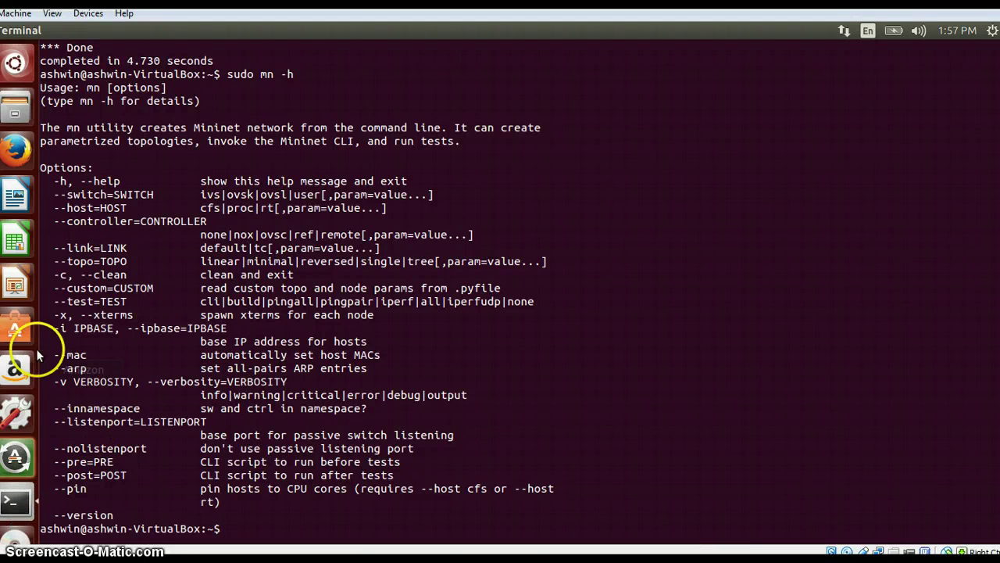
{"action": "left_click", "coordinate": [49, 330]}
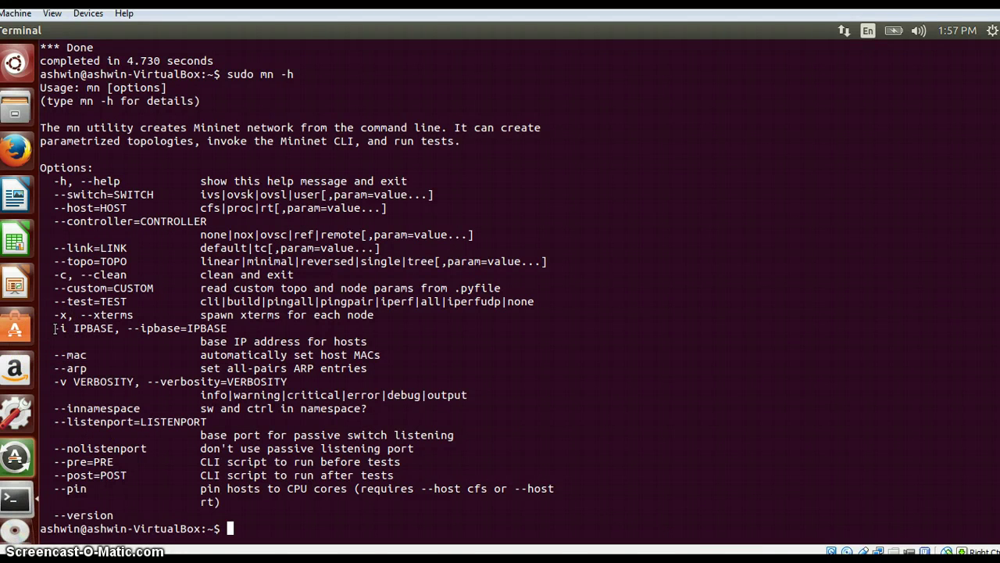
{"action": "left_click", "coordinate": [57, 316]}
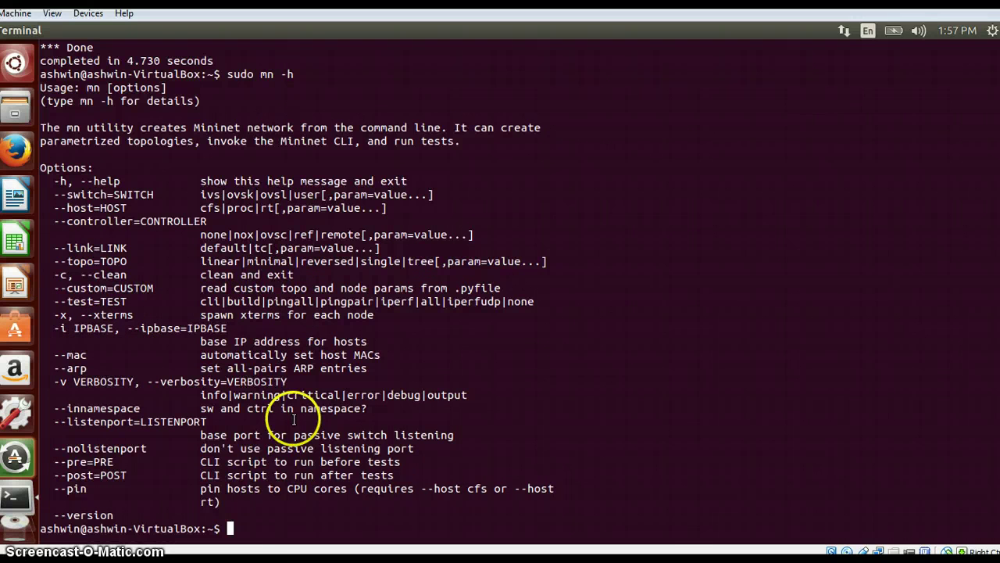
{"action": "type", "text": "s"}
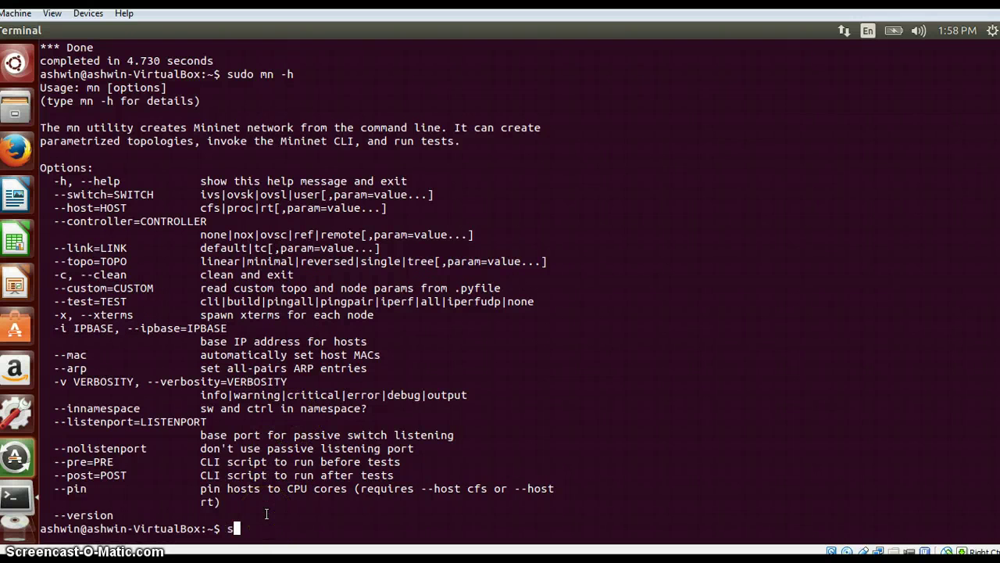
{"action": "type", "text": "udo mn"}
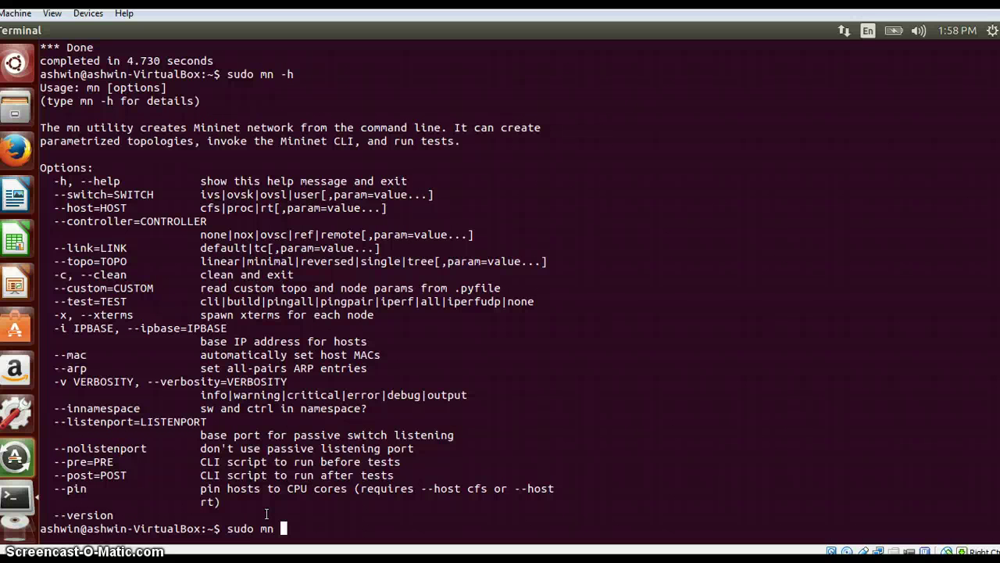
{"action": "type", "text": "-x"}
{"action": "key", "text": "Return"}
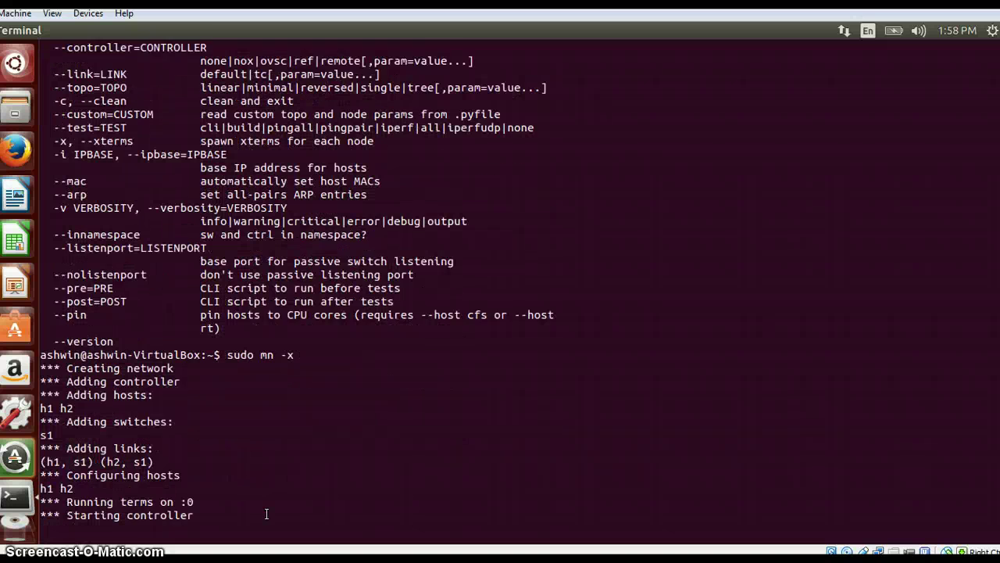
Close the h1, h2, s1 and c0 xterm windows, leaving the mininet> prompt
{"action": "left_click", "coordinate": [179, 420]}
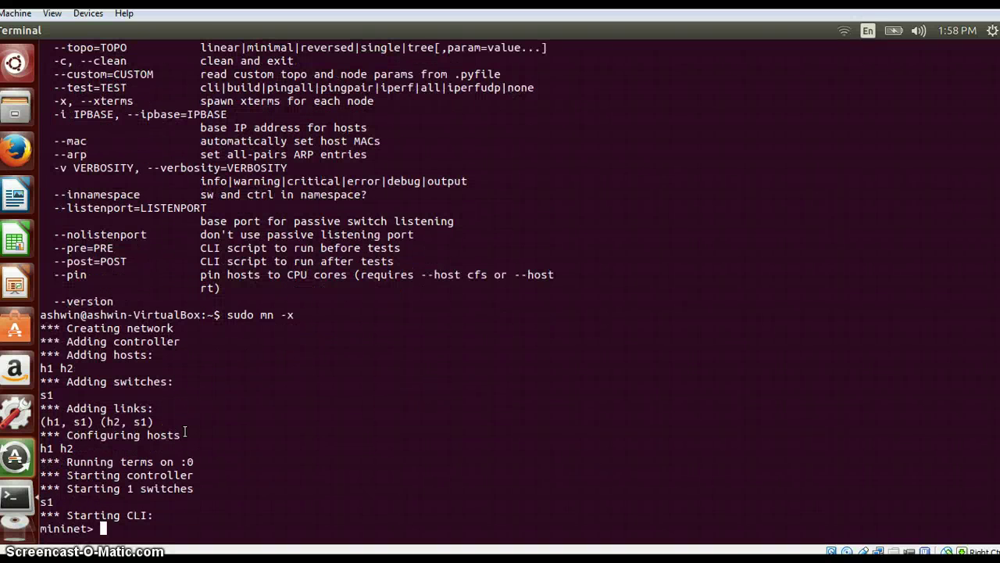
{"action": "left_click", "coordinate": [187, 422]}
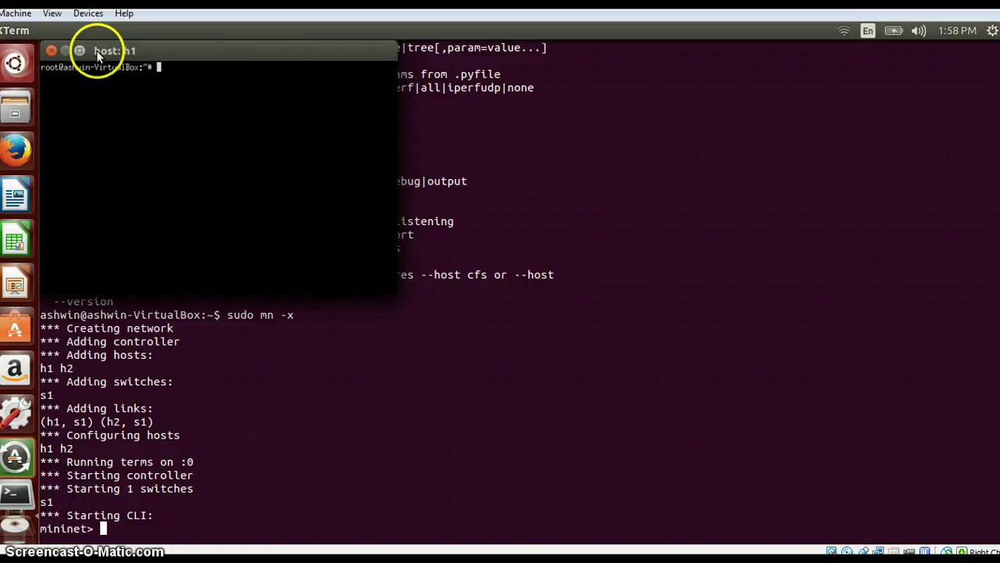
{"action": "left_click", "coordinate": [49, 54]}
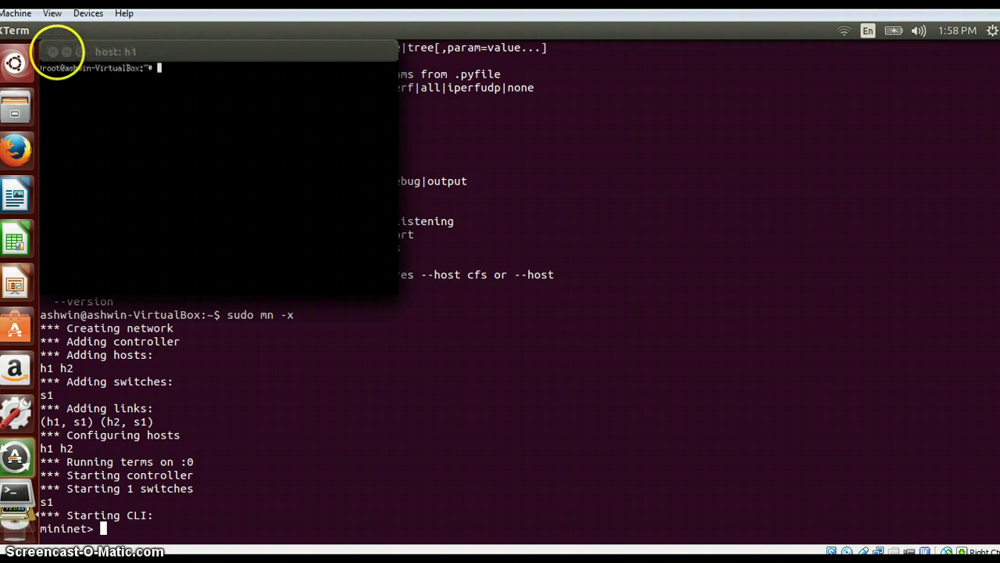
{"action": "left_click", "coordinate": [51, 51]}
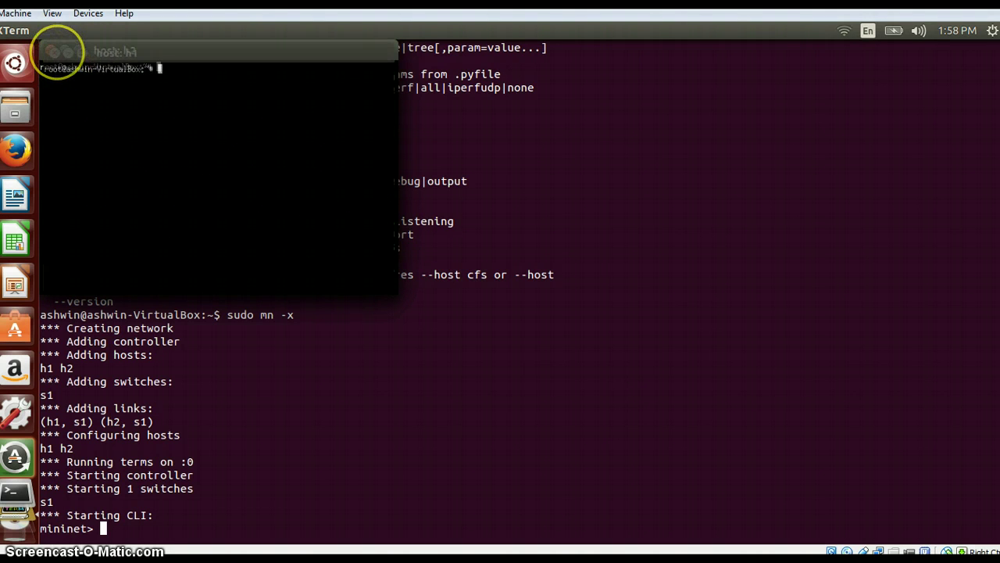
{"action": "left_click", "coordinate": [50, 50]}
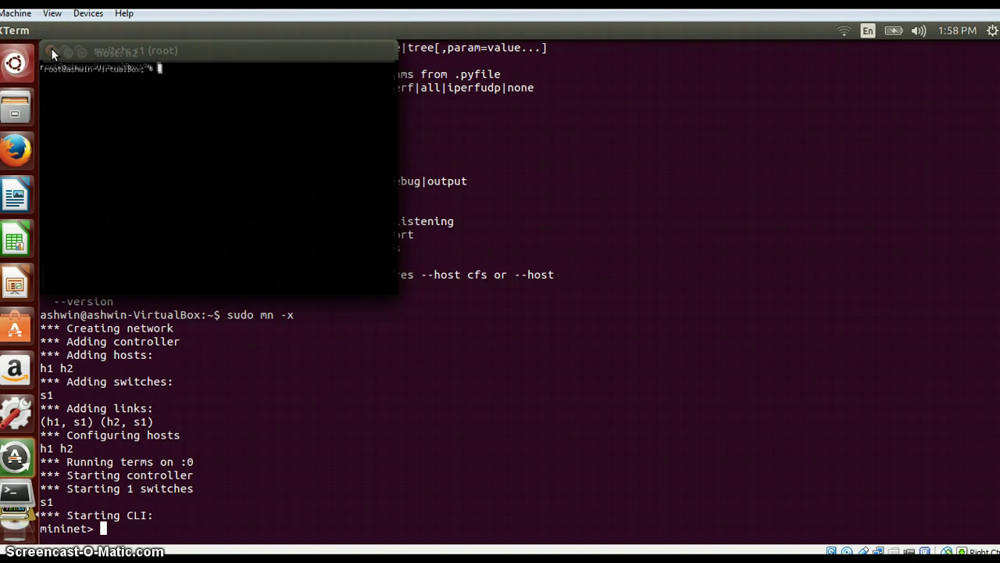
{"action": "left_click", "coordinate": [51, 51]}
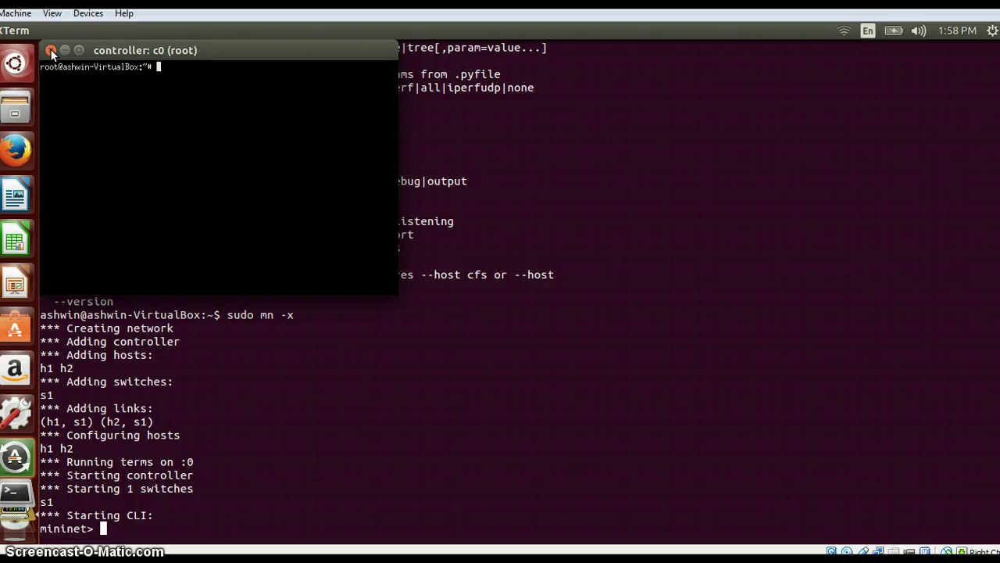
{"action": "left_click", "coordinate": [51, 51]}
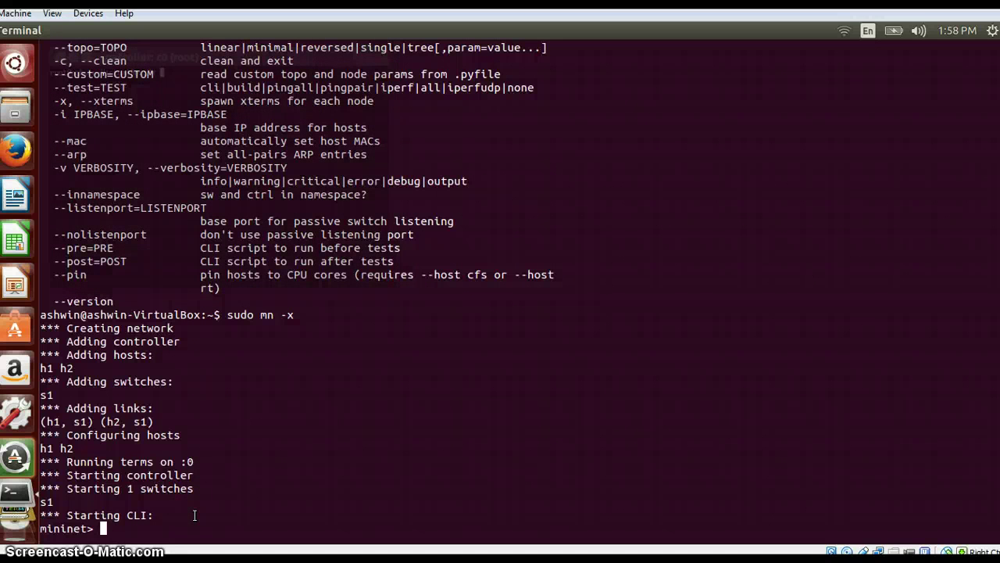
Run 'sudo mn -c' at the mininet> prompt, fixing the stray character
{"action": "type", "text": "sudo mn 0"}
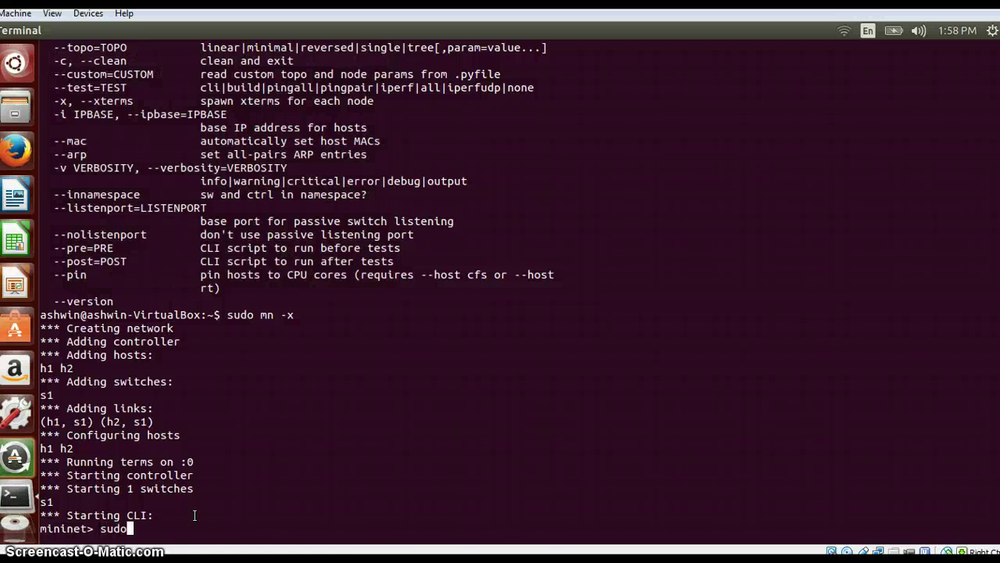
{"action": "key", "text": "BackSpace"}
{"action": "type", "text": "-c"}
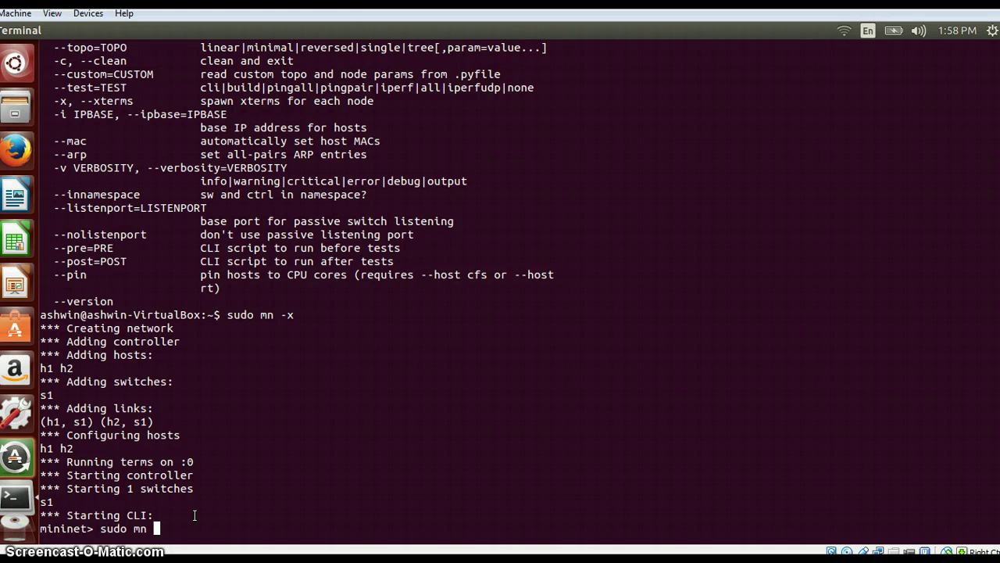
{"action": "key", "text": "Return"}
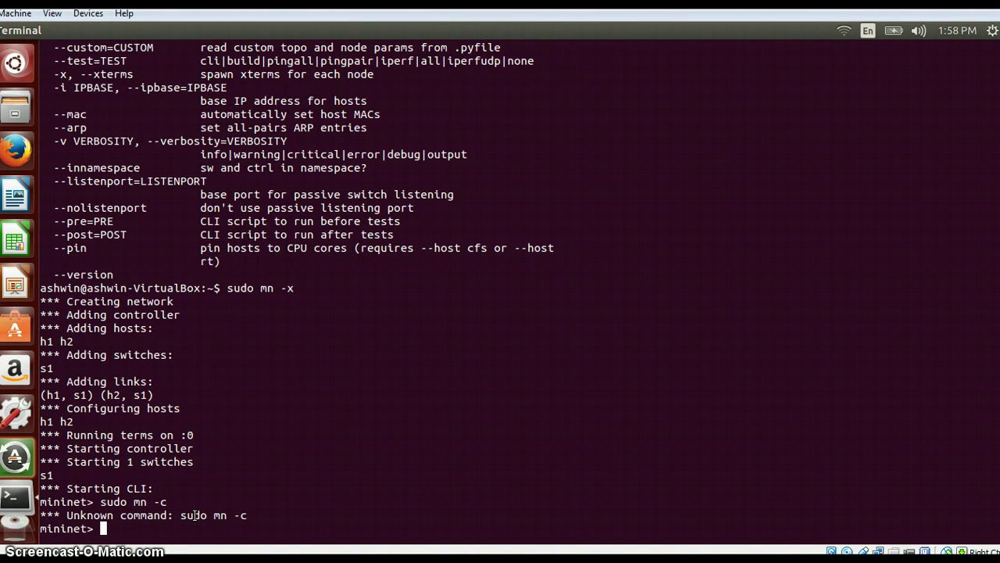
Exit the Mininet CLI and run the 'sudo mn -c' cleanup in the shell
{"action": "type", "text": "exit"}
{"action": "key", "text": "Return"}
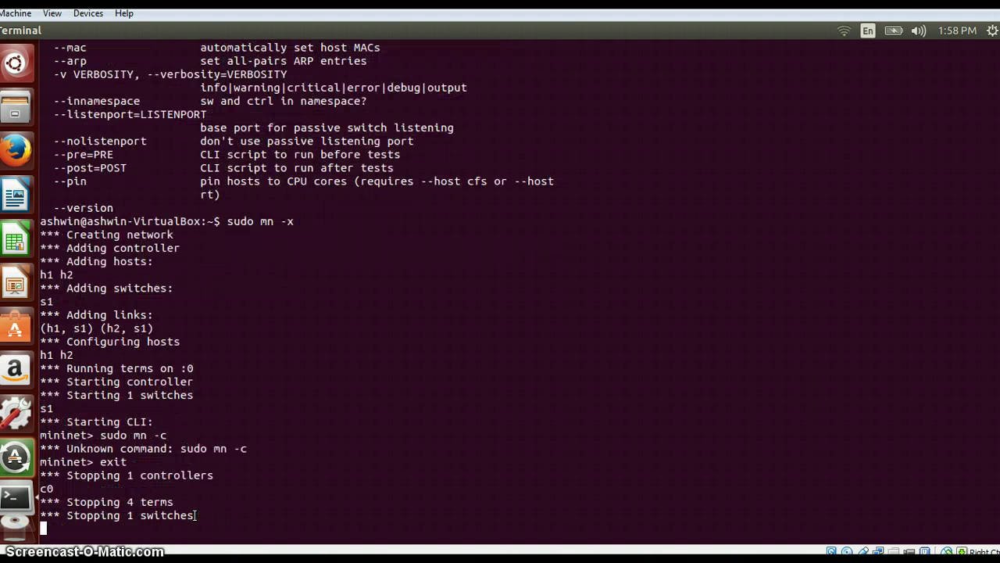
{"action": "type", "text": "sudo mn -c"}
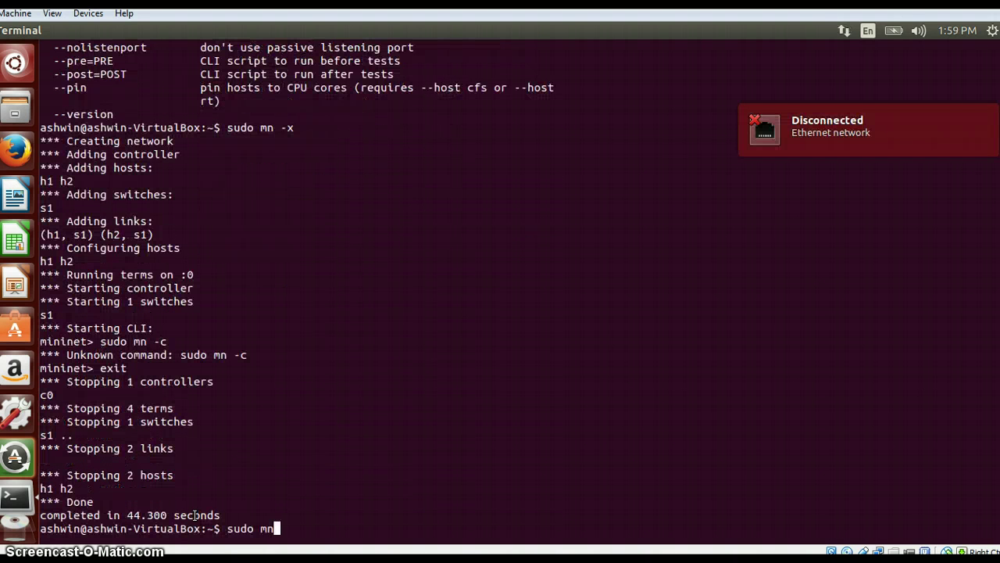
{"action": "key", "text": "Return"}
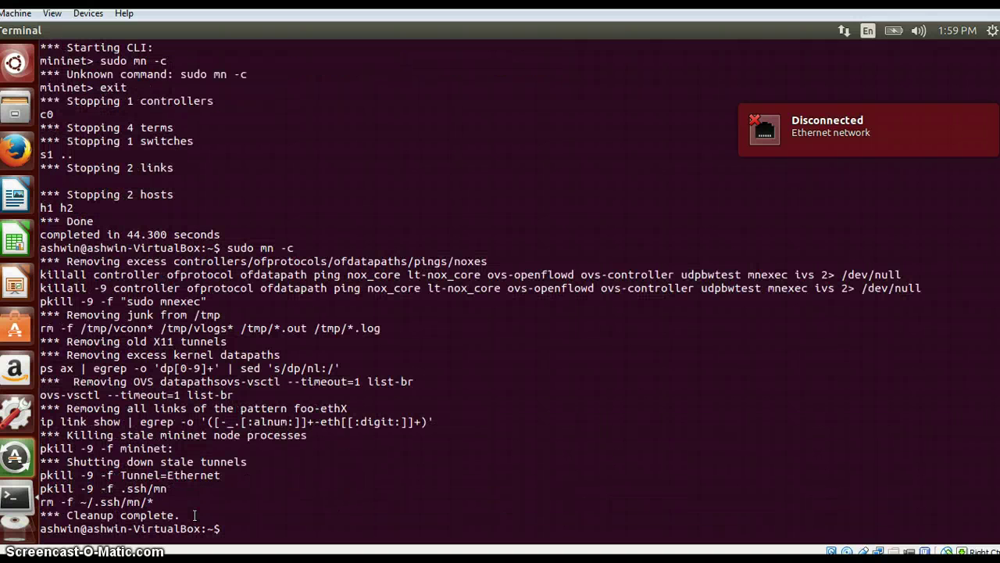
Recall 'sudo mn -x', change it to 'sudo mn -h' and run it
{"action": "key", "text": "Up"}
{"action": "key", "text": "Up"}
{"action": "key", "text": "BackSpace"}
{"action": "type", "text": "h"}
{"action": "key", "text": "Return"}
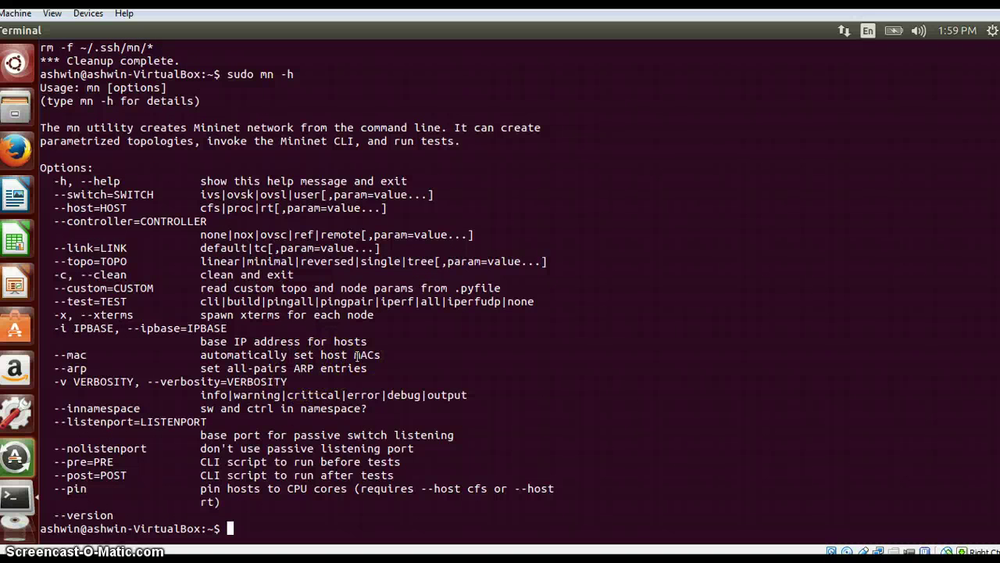
{"action": "left_click", "coordinate": [352, 355]}
{"action": "left_click", "coordinate": [202, 354]}
{"action": "triple_click", "coordinate": [213, 395]}
{"action": "left_click", "coordinate": [213, 395]}
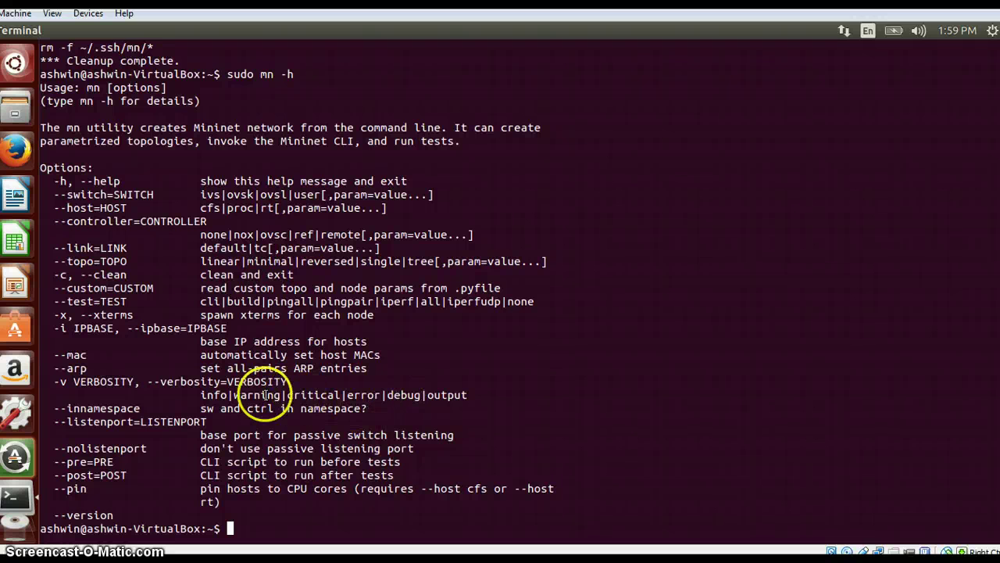
{"action": "double_click", "coordinate": [311, 394]}
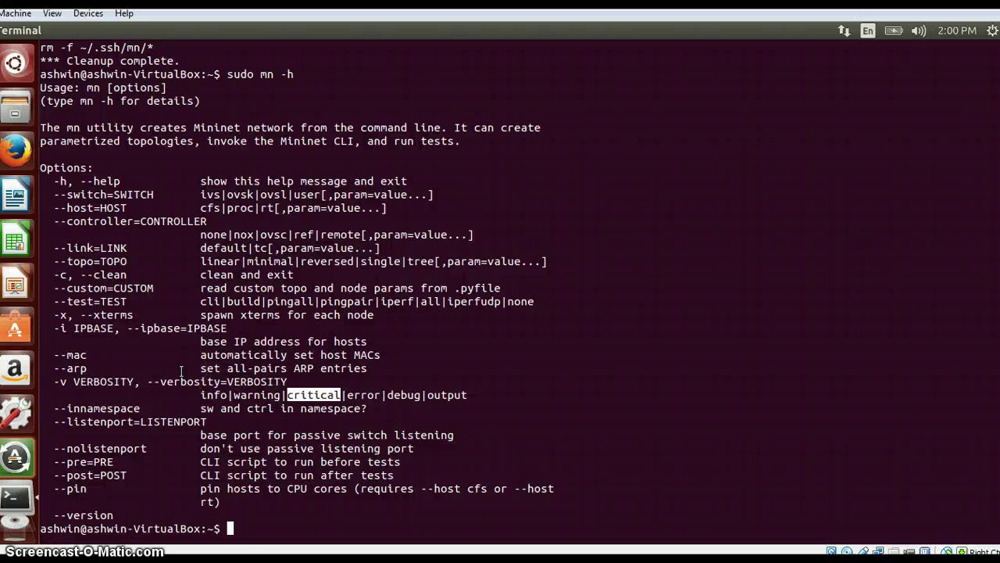
{"action": "left_click", "coordinate": [242, 527]}
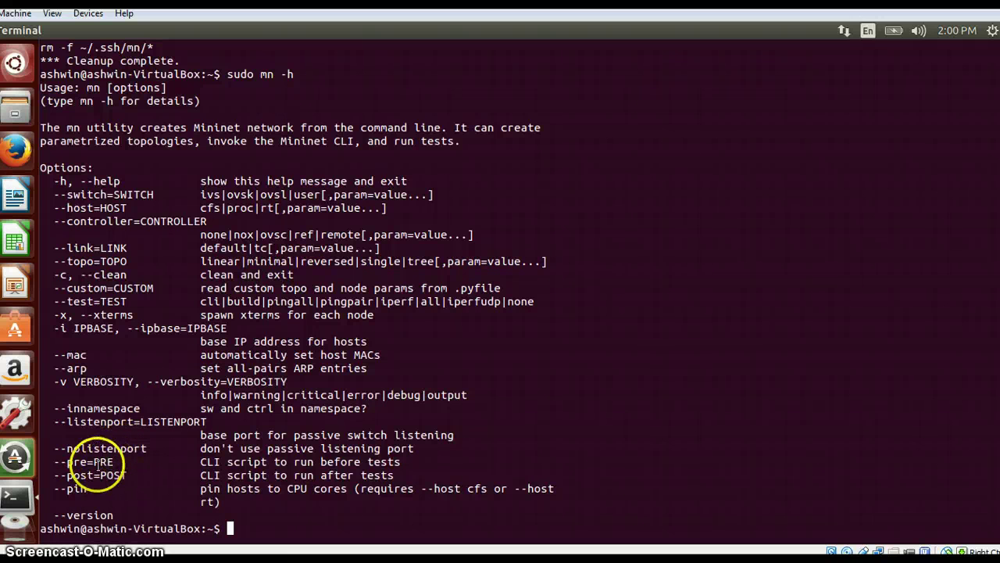
{"action": "mouse_move", "coordinate": [188, 551]}
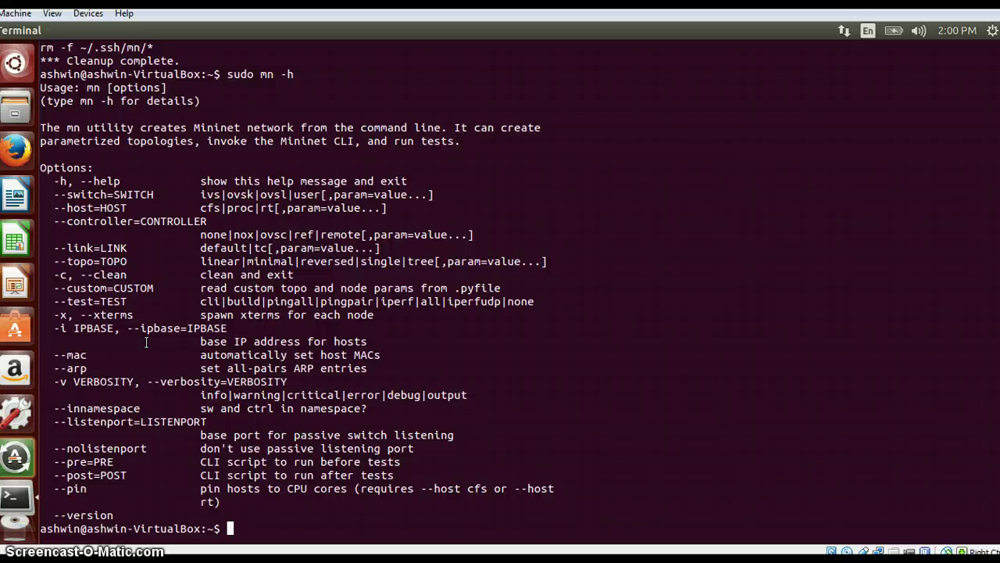
{"action": "left_click", "coordinate": [221, 325]}
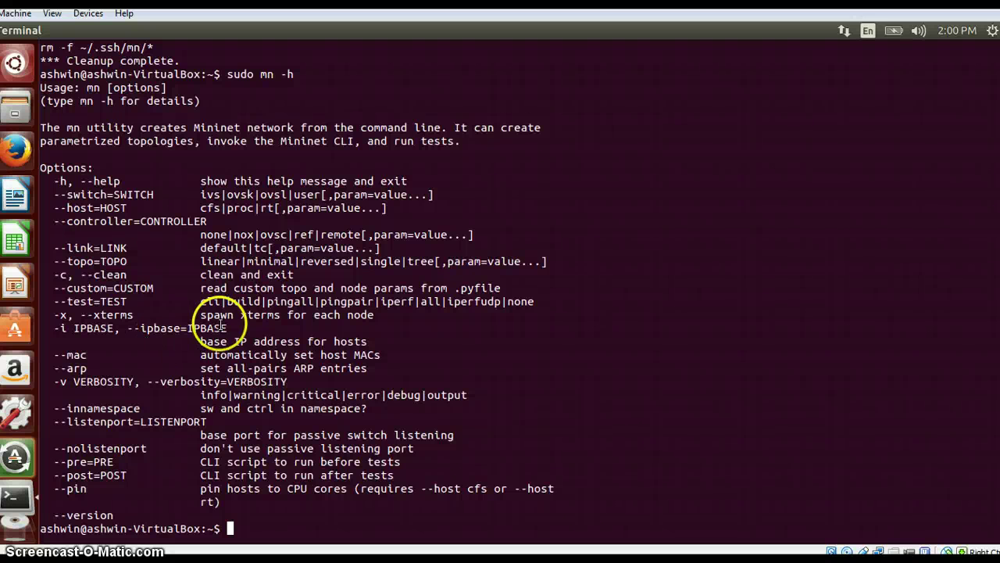